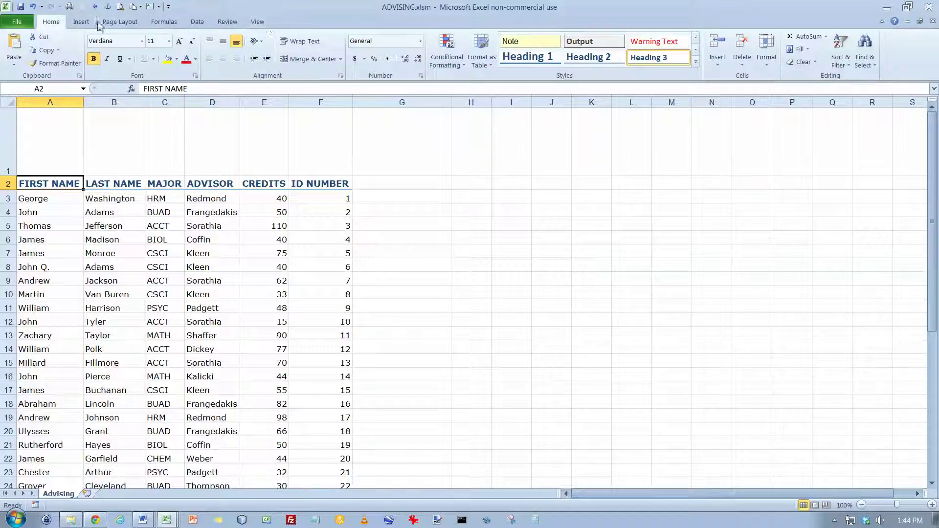
# Step: Add the Developer tab to the ribbon through the ribbon customization options
pyautogui.click(16, 23)
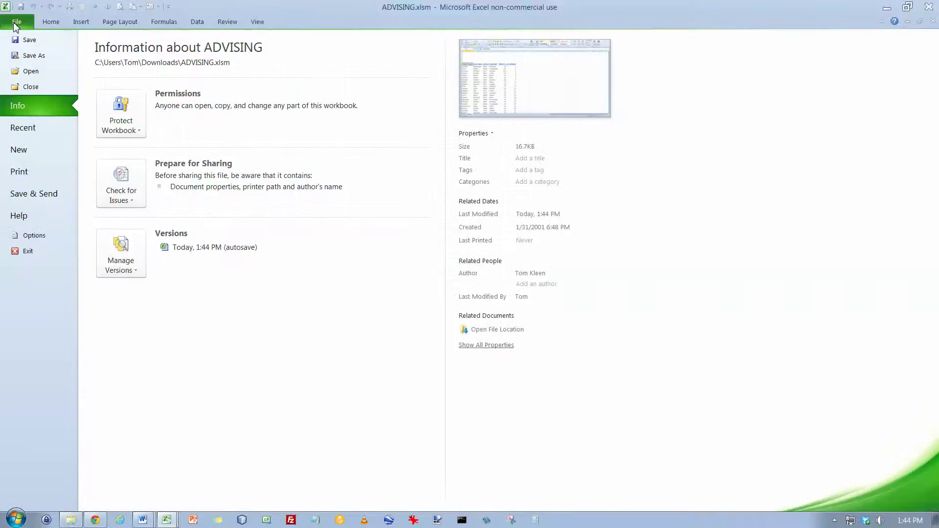
pyautogui.click(33, 237)
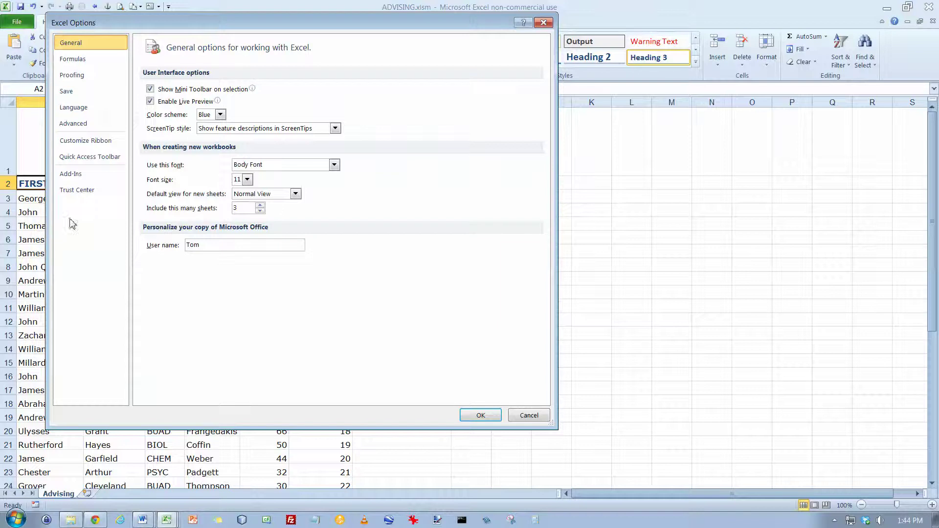
pyautogui.click(87, 141)
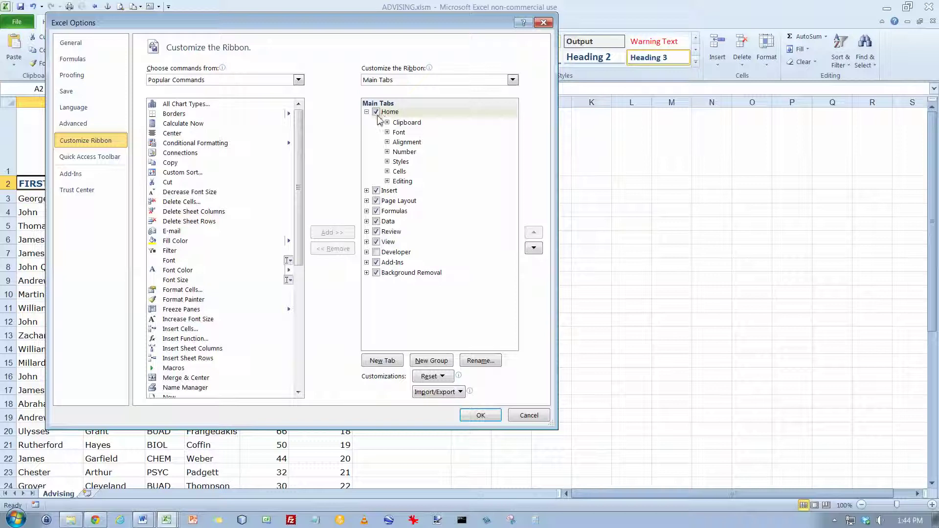
pyautogui.click(376, 253)
pyautogui.click(376, 253)
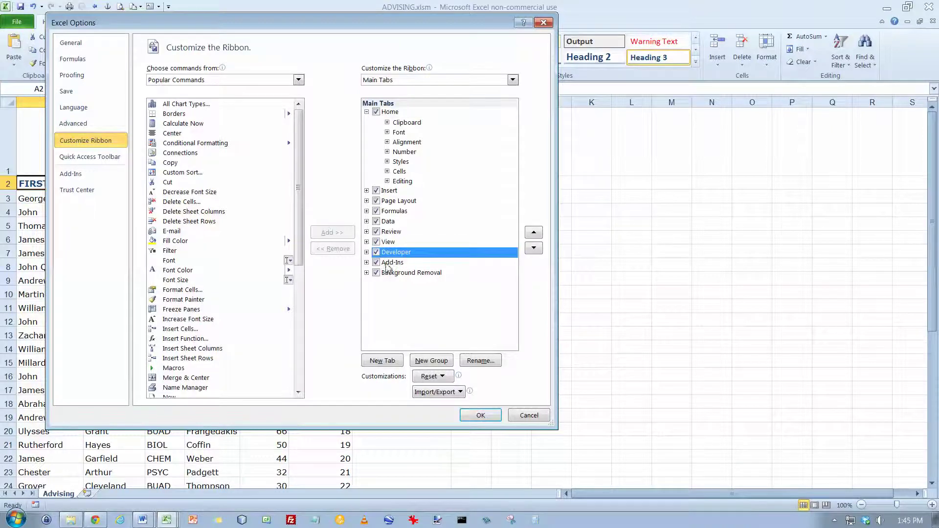
pyautogui.click(481, 416)
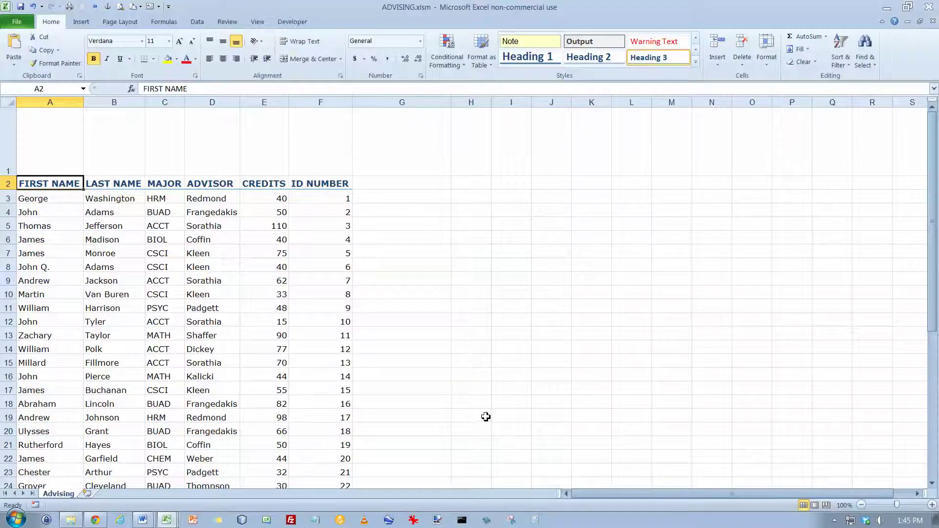
# Step: Go through the macro security settings and choose to enable all macros
pyautogui.click(294, 23)
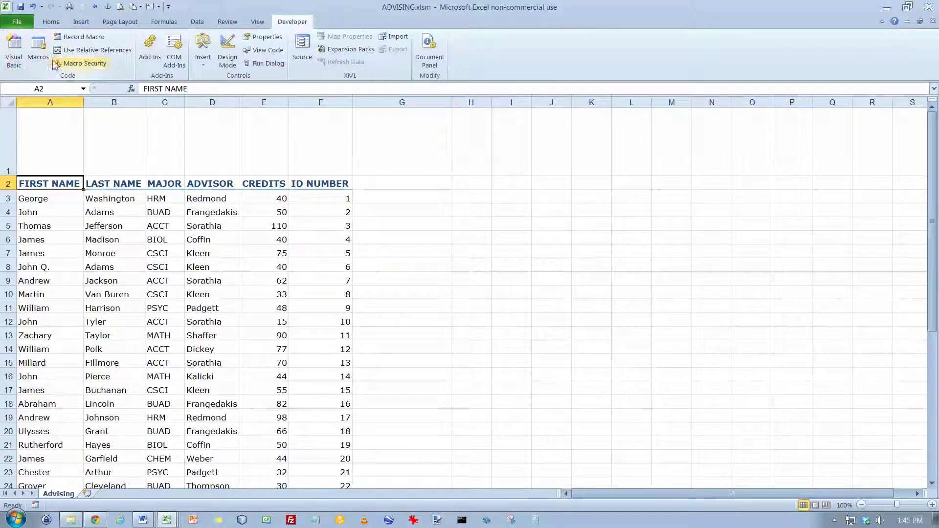
pyautogui.click(86, 64)
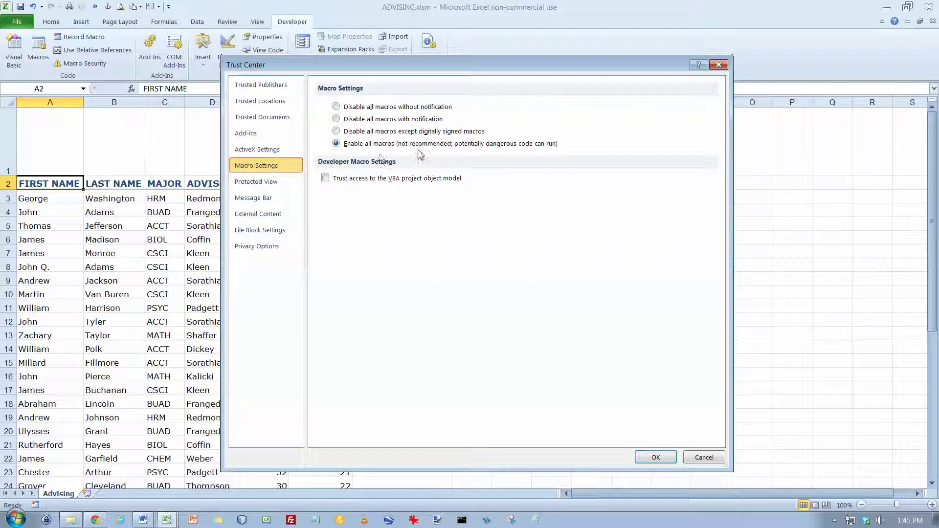
pyautogui.click(336, 108)
pyautogui.click(336, 119)
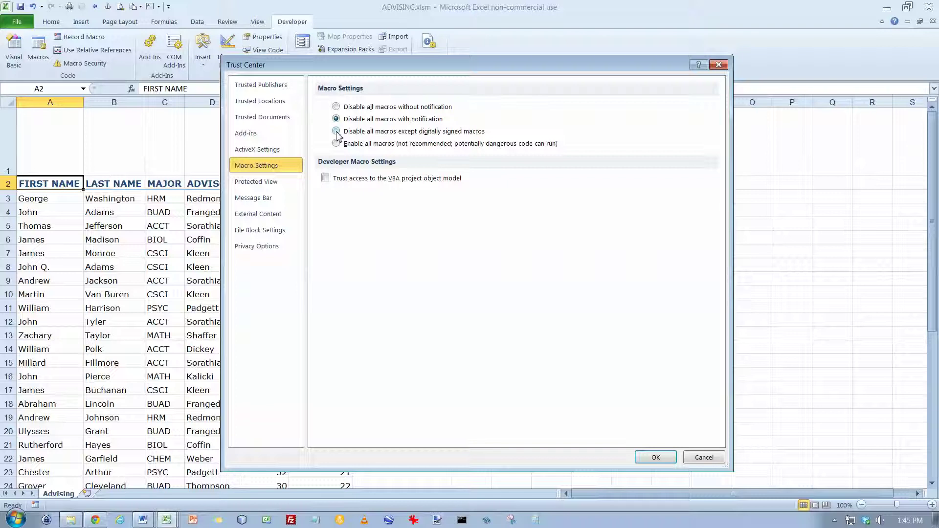
pyautogui.click(337, 131)
pyautogui.click(337, 144)
pyautogui.click(656, 458)
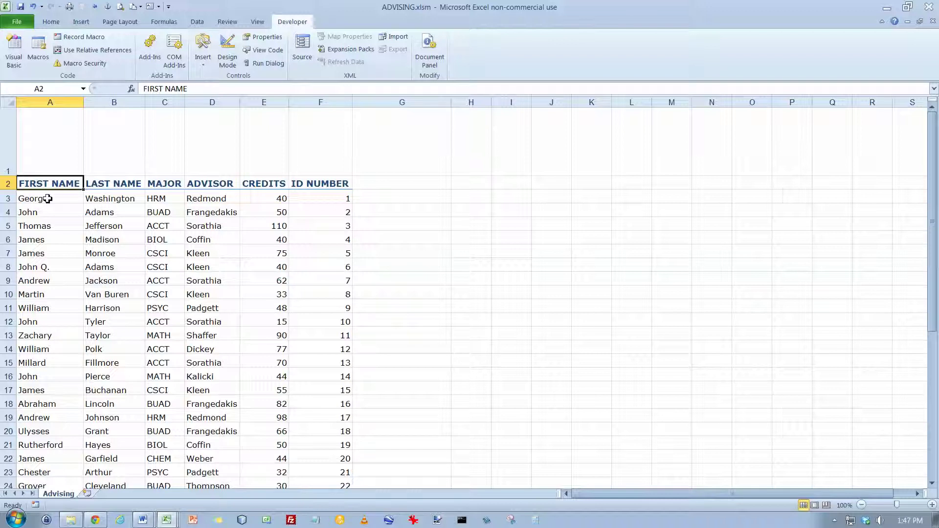
# Step: Try the Courier New font on cells A3:D6 and undo the font change
pyautogui.click(52, 22)
pyautogui.moveTo(46, 199); pyautogui.dragTo(197, 245)
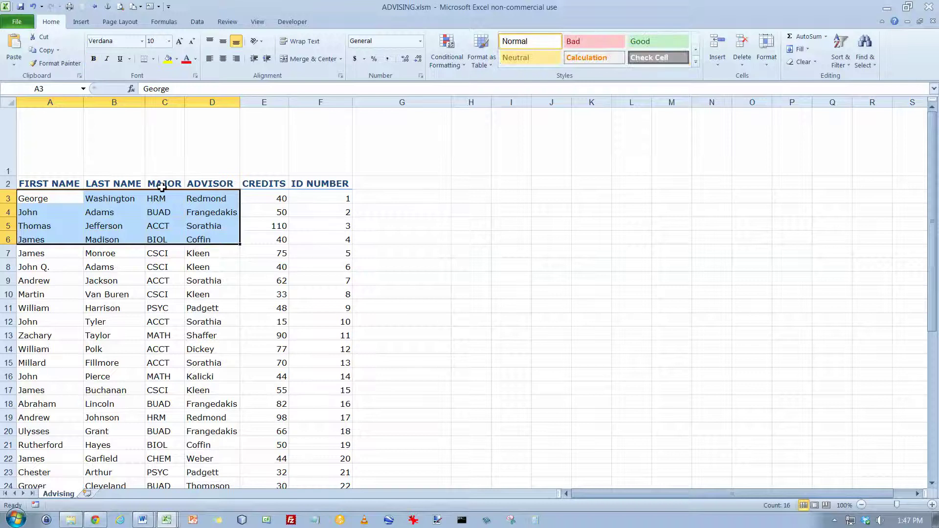
pyautogui.click(142, 41)
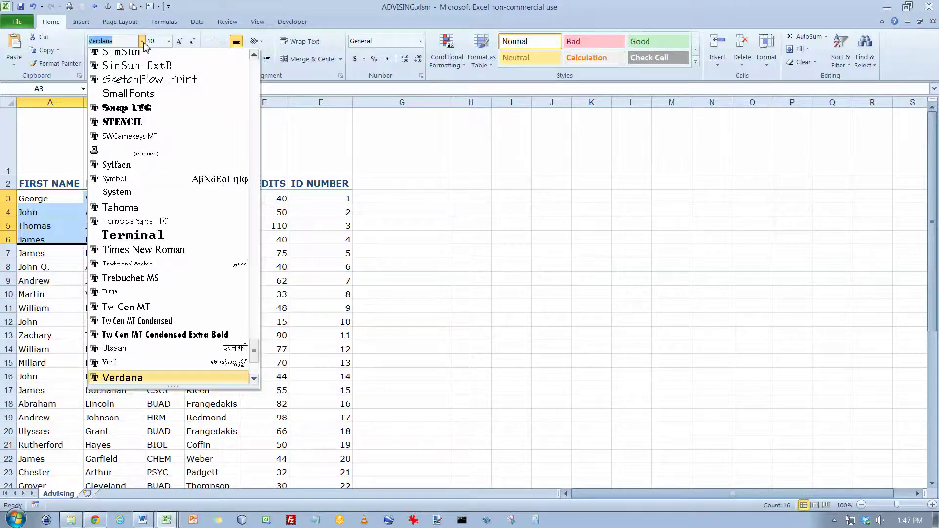
pyautogui.click(256, 74)
pyautogui.moveTo(256, 74); pyautogui.dragTo(255, 73)
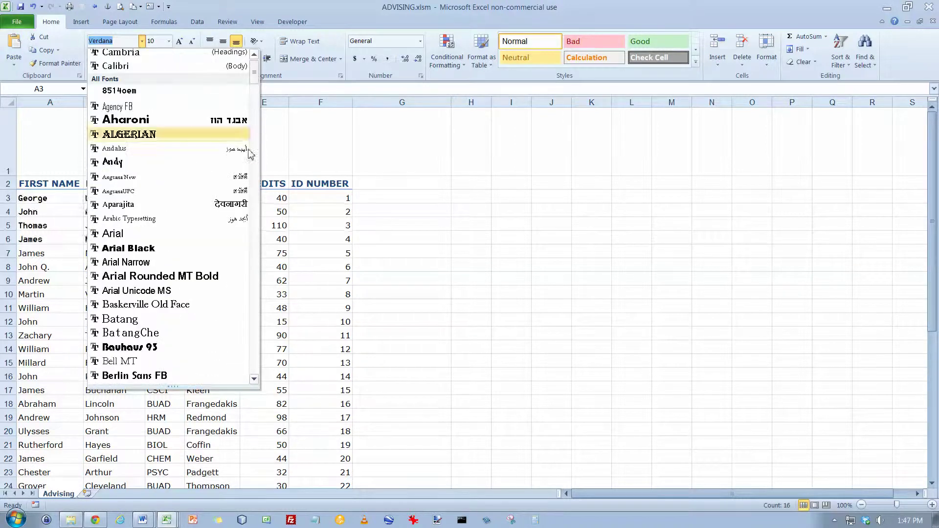
pyautogui.click(251, 180)
pyautogui.click(251, 180)
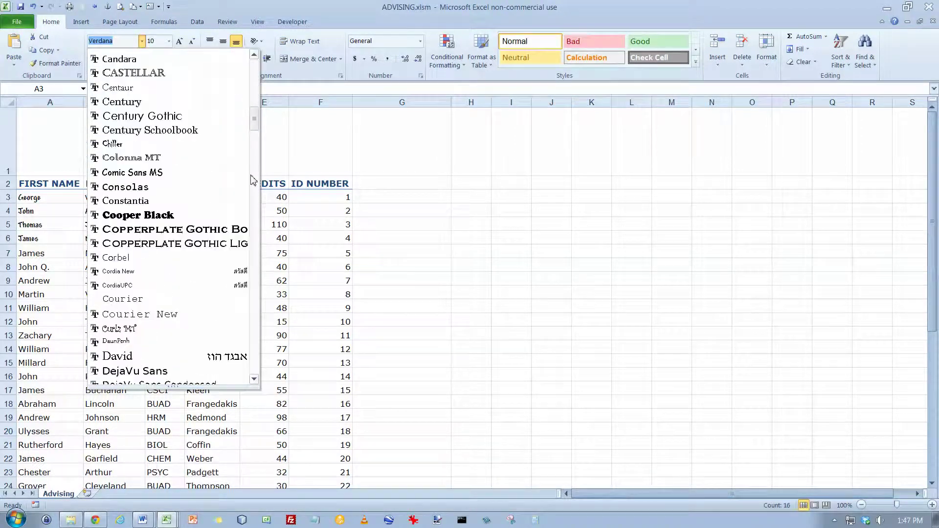
pyautogui.click(167, 315)
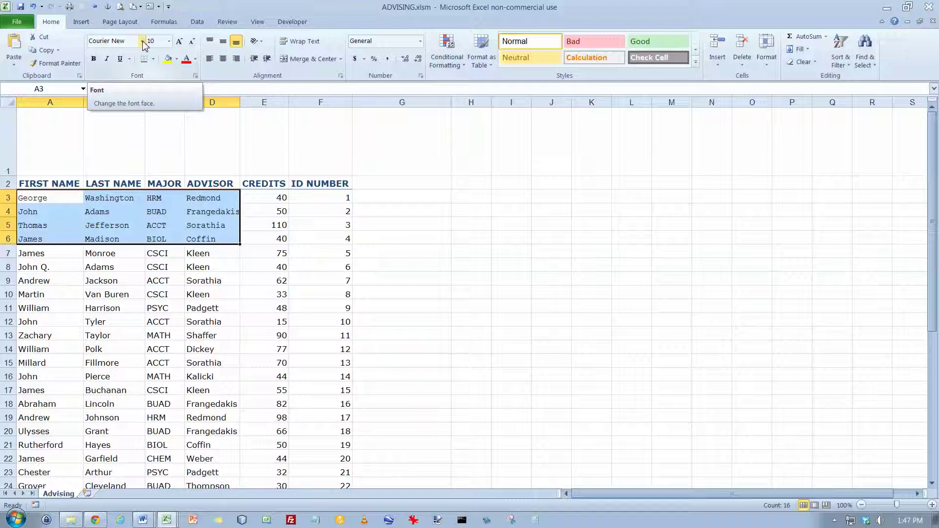
pyautogui.click(34, 7)
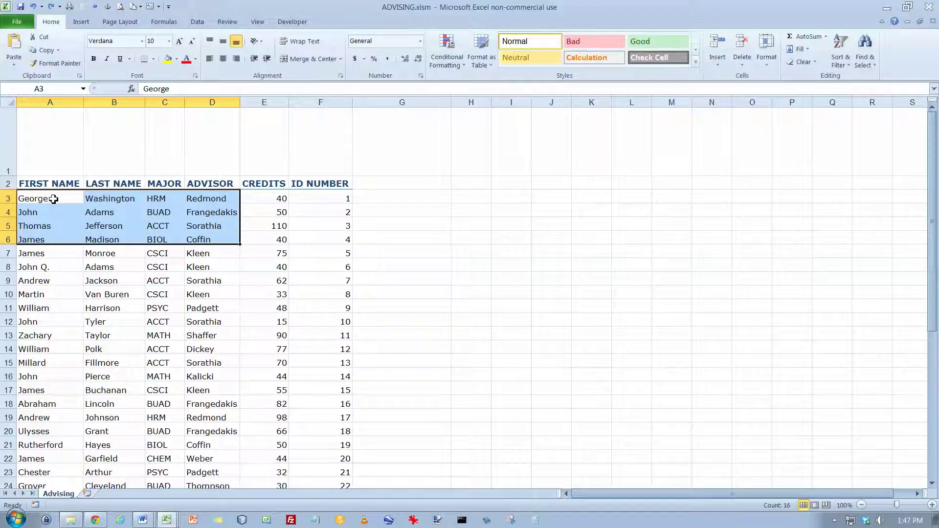
# Step: Set up a new macro recording named CourierNew with the shortcut Ctrl+Shift+C
pyautogui.click(292, 22)
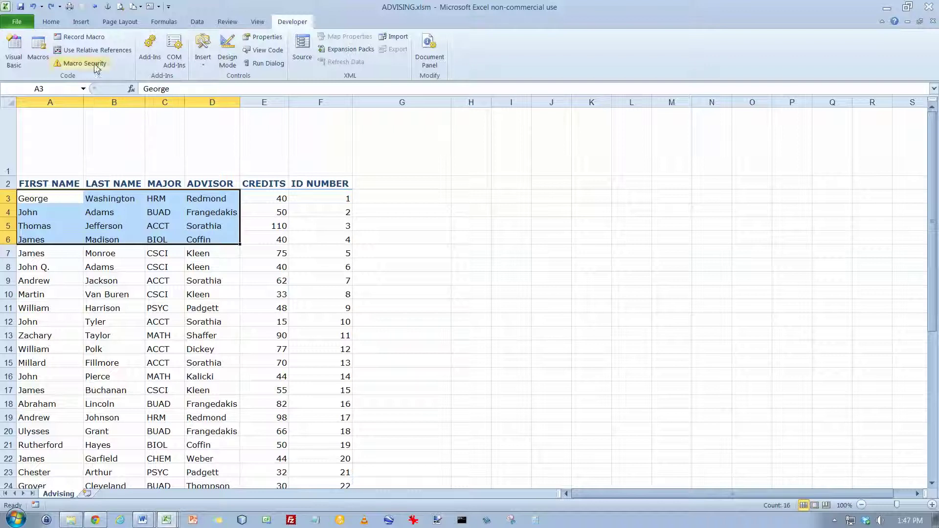
pyautogui.click(81, 38)
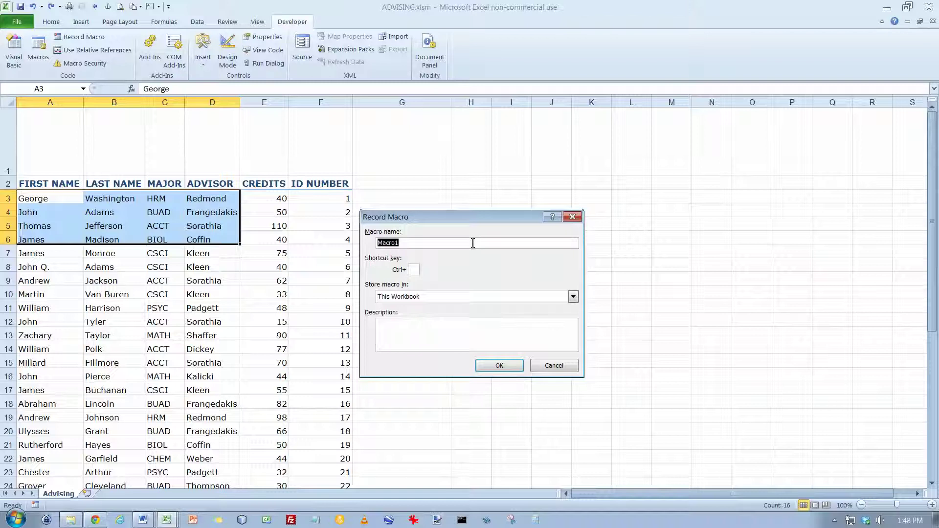
pyautogui.write('CourierII')
pyautogui.write('ew')
pyautogui.click(417, 270)
pyautogui.write('C')
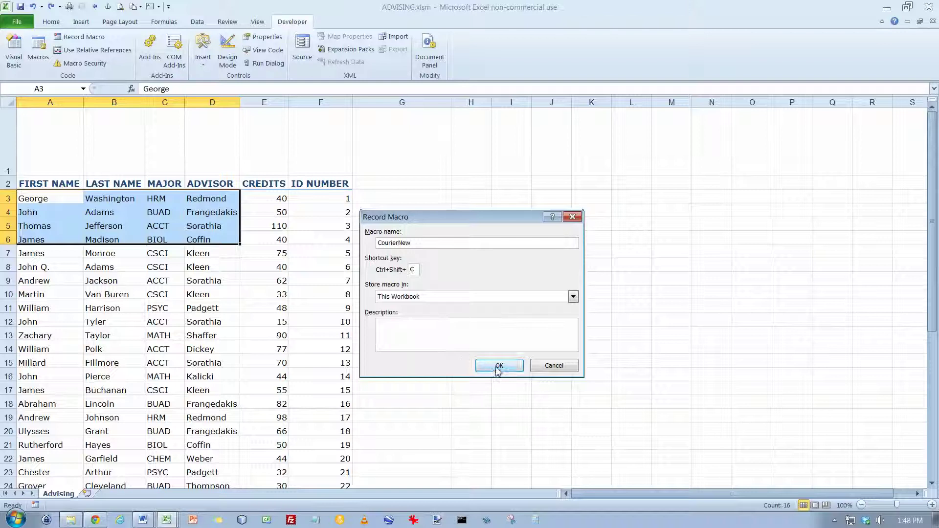
# Step: Keep the macro stored in This Workbook, describe it as "Changes font to Courier New", and start recording
pyautogui.click(391, 326)
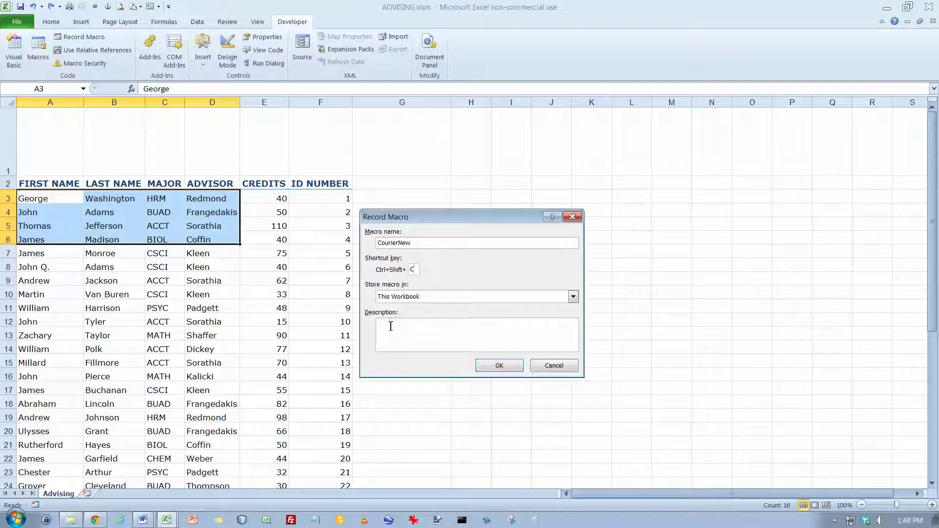
pyautogui.click(449, 298)
pyautogui.click(448, 299)
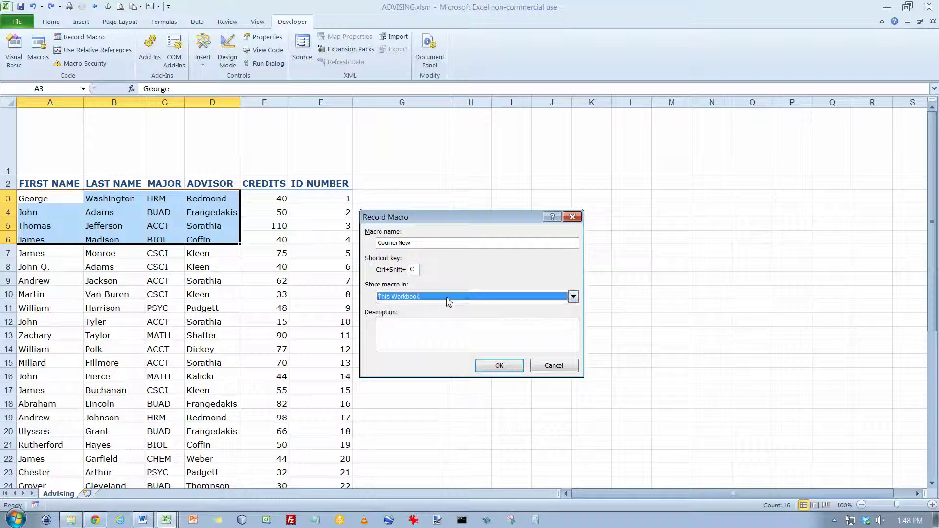
pyautogui.click(405, 324)
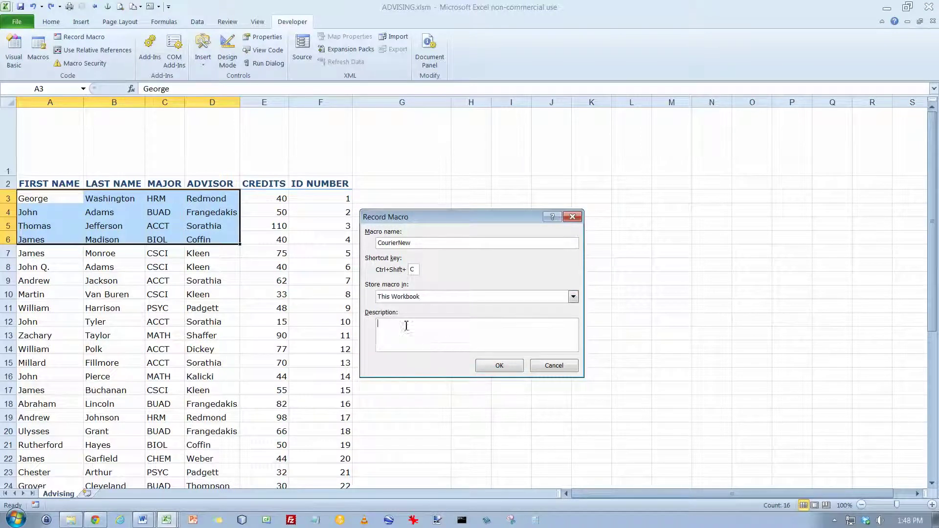
pyautogui.write('Changes font to Courier New')
pyautogui.click(494, 366)
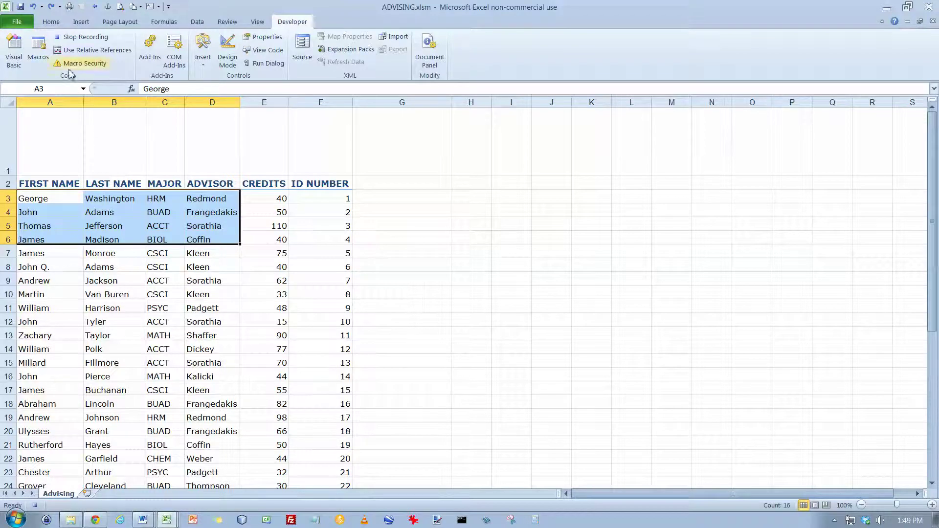
# Step: Change the font of cells A3:D6 to Courier New and stop the macro recording
pyautogui.click(51, 23)
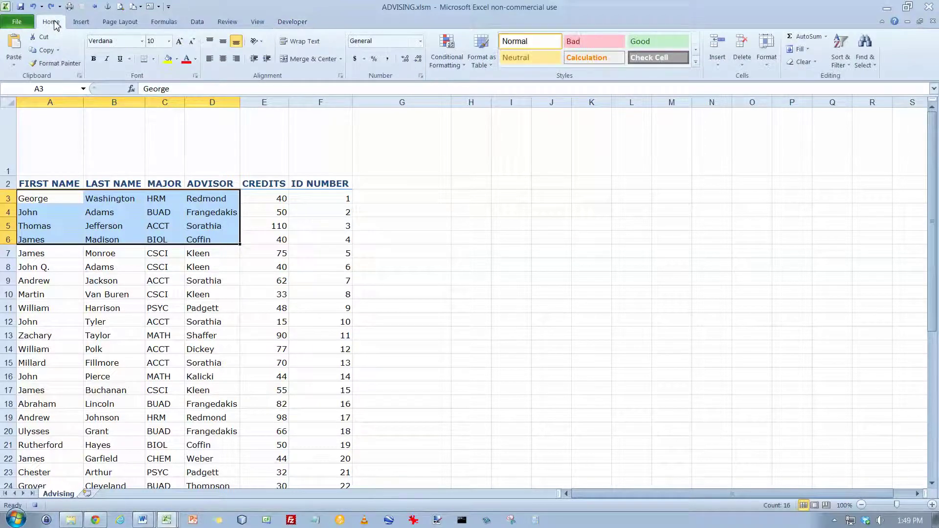
pyautogui.click(142, 42)
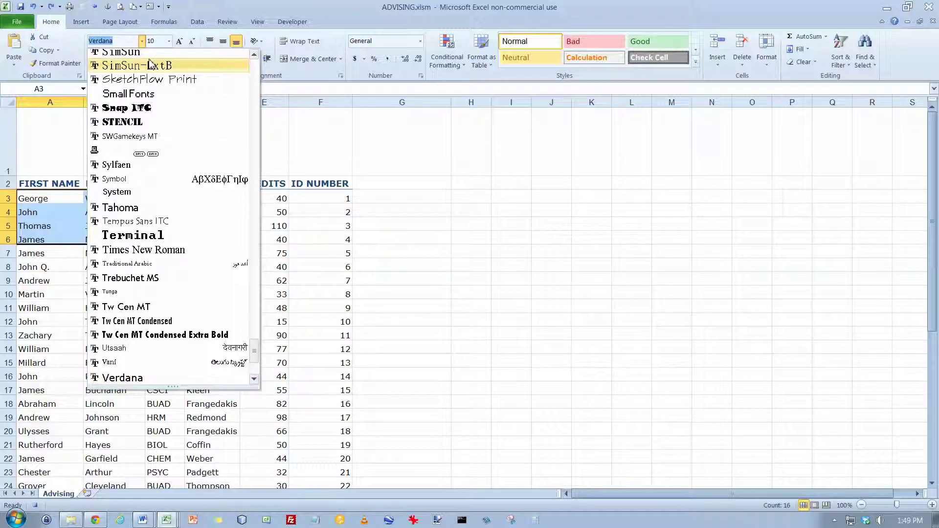
pyautogui.press('Home')
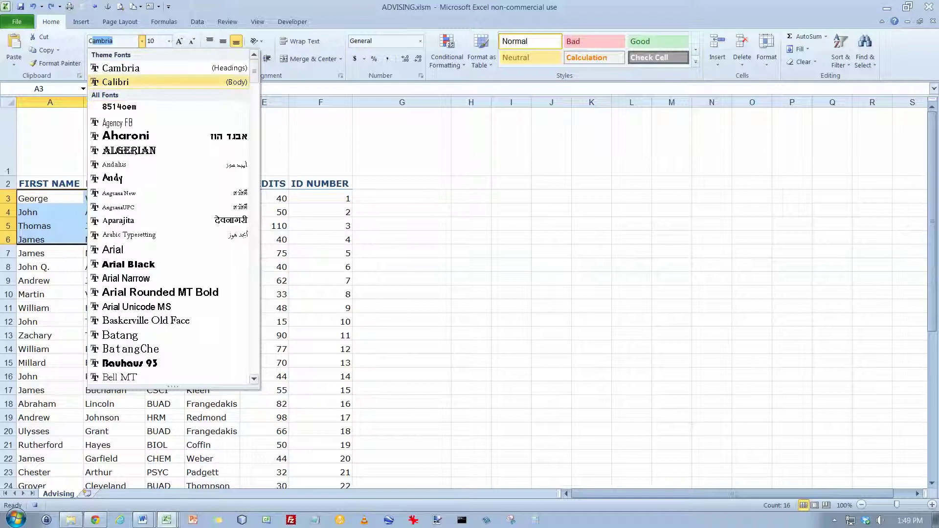
pyautogui.write('Cc==')
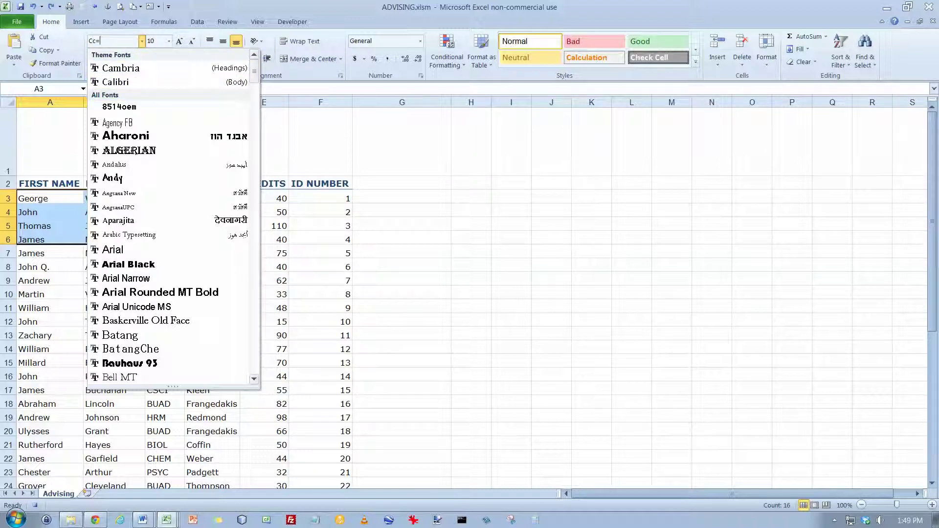
pyautogui.press('BackSpace')
pyautogui.press('BackSpace')
pyautogui.press('BackSpace')
pyautogui.write('olonna MT')
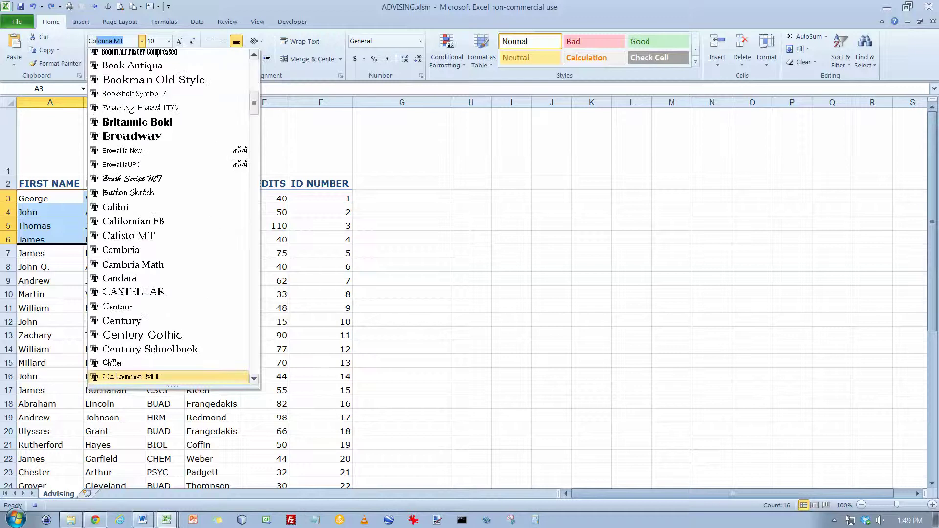
pyautogui.scroll(-4, 117, 122)
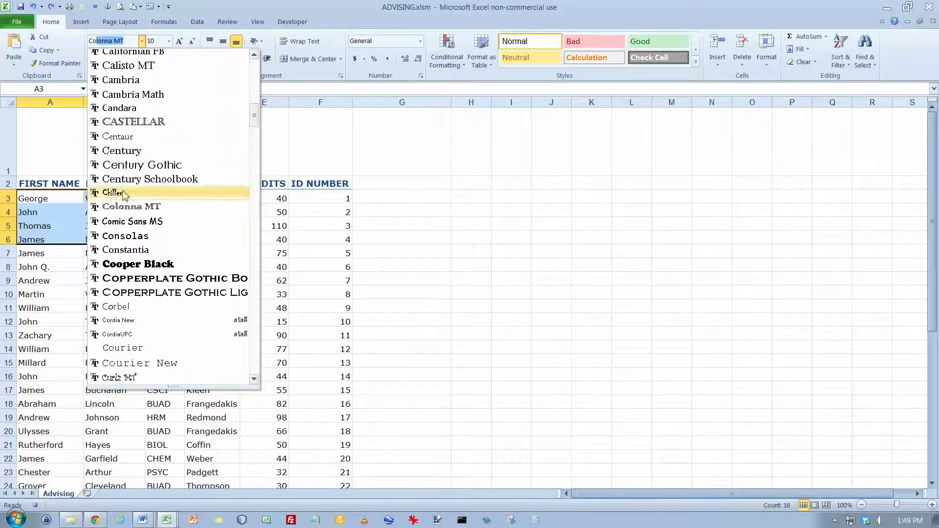
pyautogui.click(155, 363)
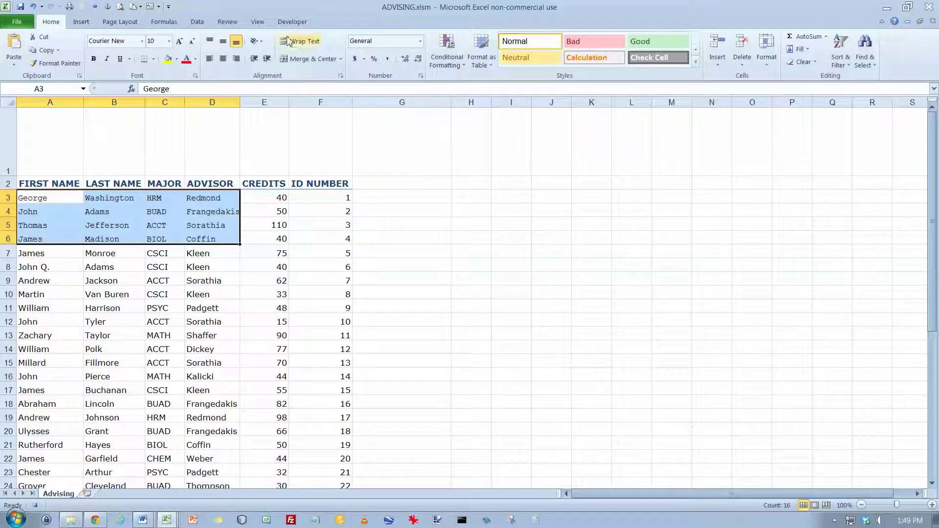
pyautogui.click(292, 22)
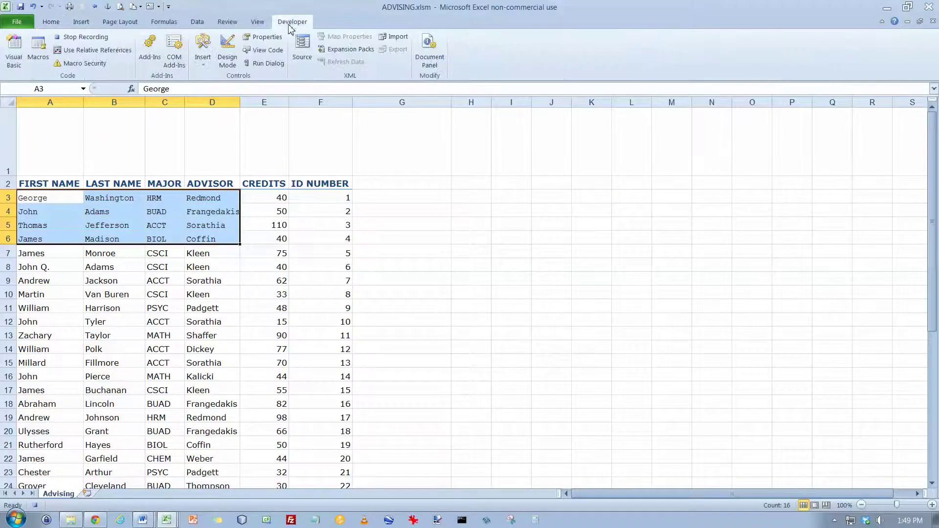
pyautogui.click(100, 38)
# Step: Run the CourierNew macro on cells B8:D12 using its assigned shortcut
pyautogui.moveTo(100, 269); pyautogui.dragTo(192, 318)
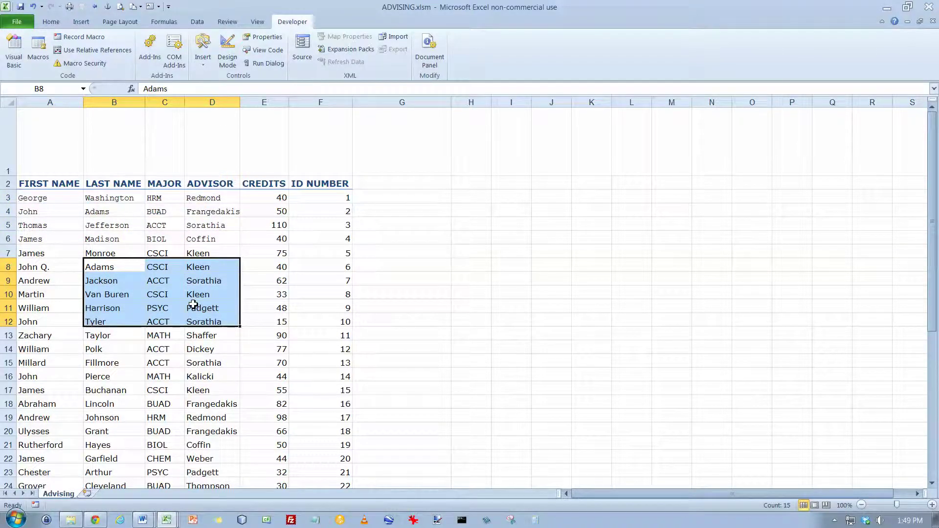
pyautogui.hotkey('ctrl', 'shift', 'f')
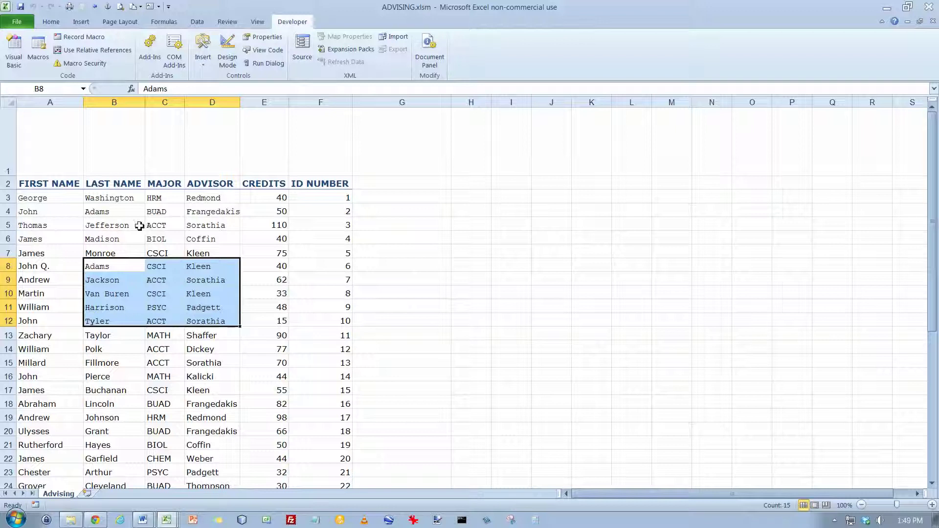
pyautogui.click(56, 253)
# Step: Starting from cell A3, set up a new macro recording named BUADMajors with the shortcut Ctrl+Shift+B
pyautogui.click(55, 197)
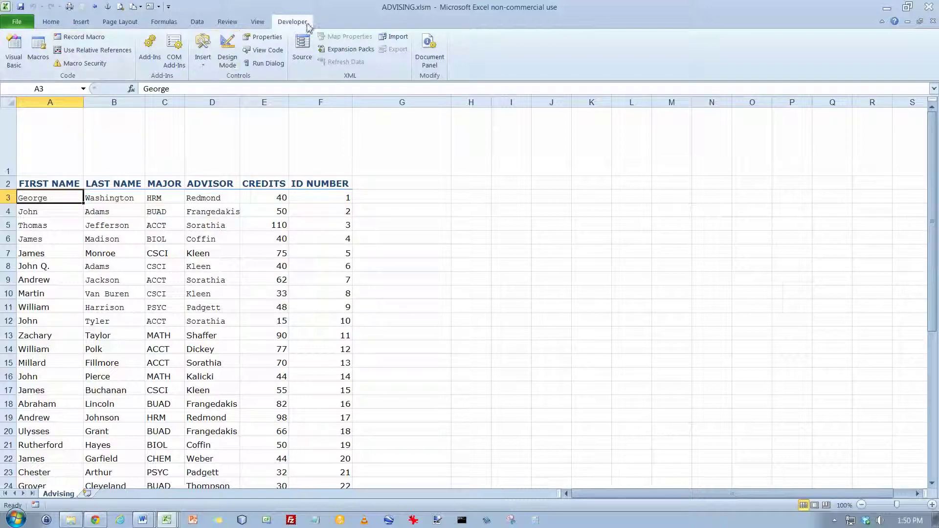
pyautogui.click(88, 37)
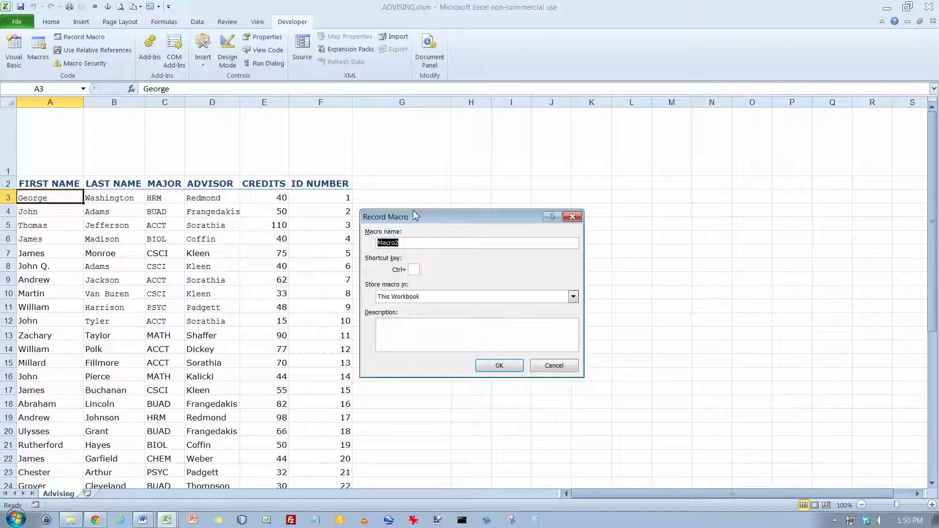
pyautogui.write('BUADMajors')
pyautogui.click(414, 270)
pyautogui.click(394, 243)
pyautogui.click(414, 269)
pyautogui.write('B')
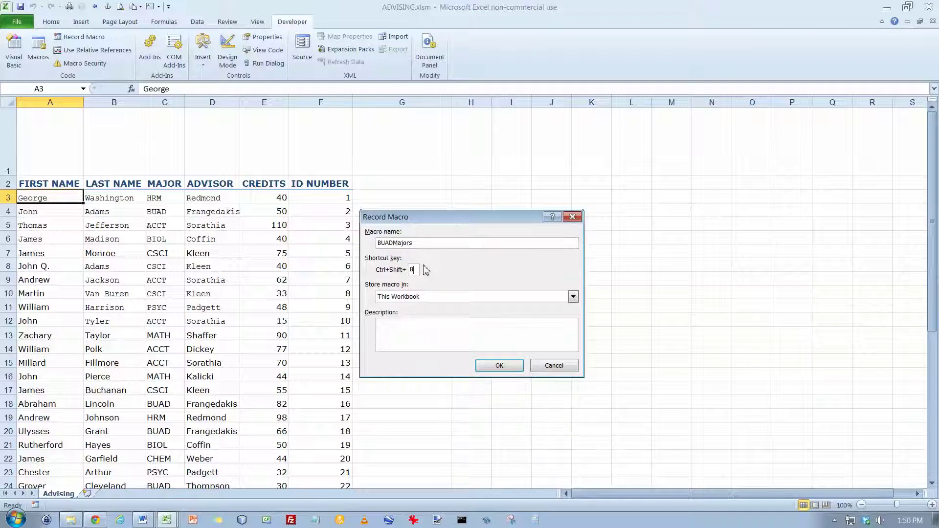
# Step: Describe the macro as "Filter BUAD Majors" and start recording
pyautogui.click(418, 326)
pyautogui.write('Filter BAUD')
pyautogui.press('BackSpace')
pyautogui.press('BackSpace')
pyautogui.press('BackSpace')
pyautogui.write('UAD Majors')
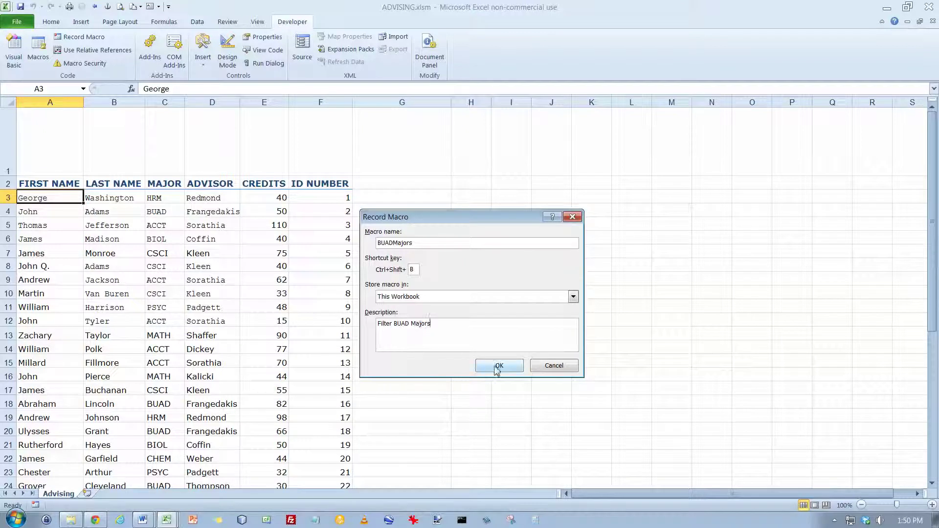
pyautogui.click(498, 367)
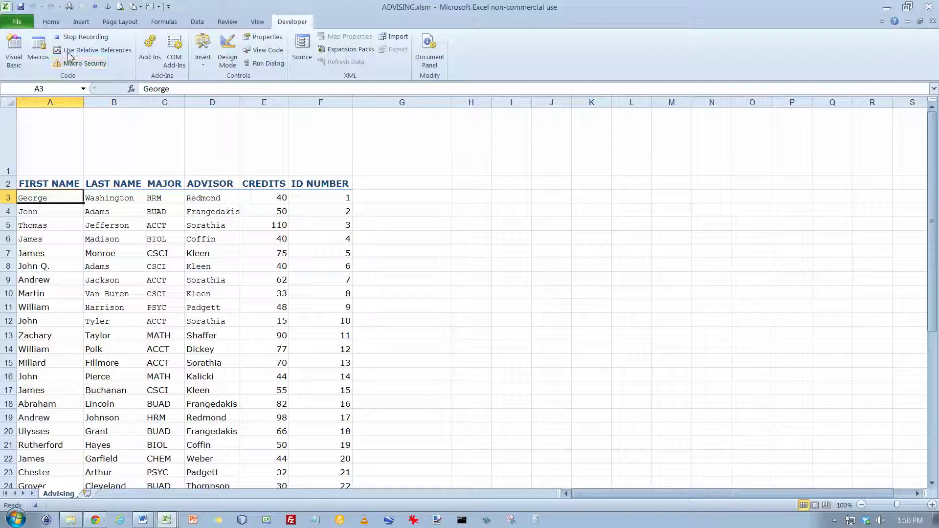
# Step: Record a Go To jump to cell $A$3 as the macro's first action
pyautogui.click(50, 21)
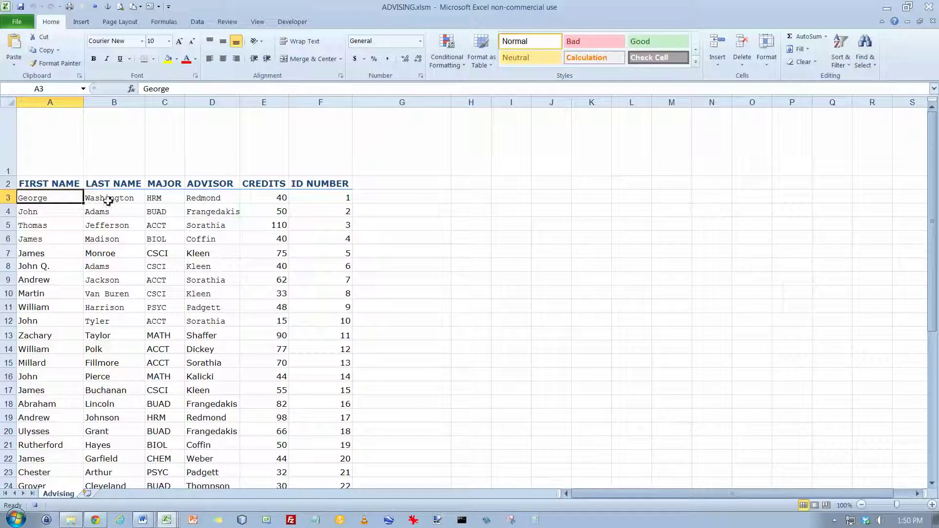
pyautogui.click(875, 69)
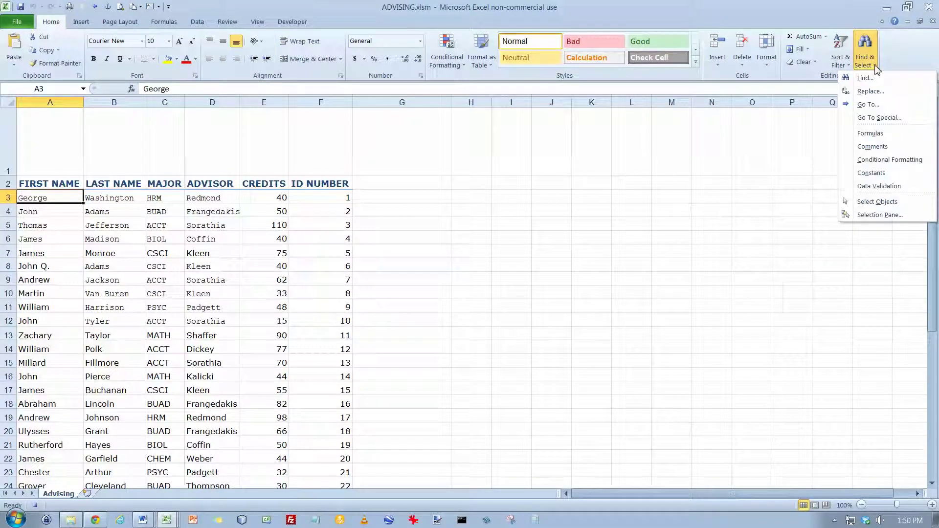
pyautogui.click(869, 105)
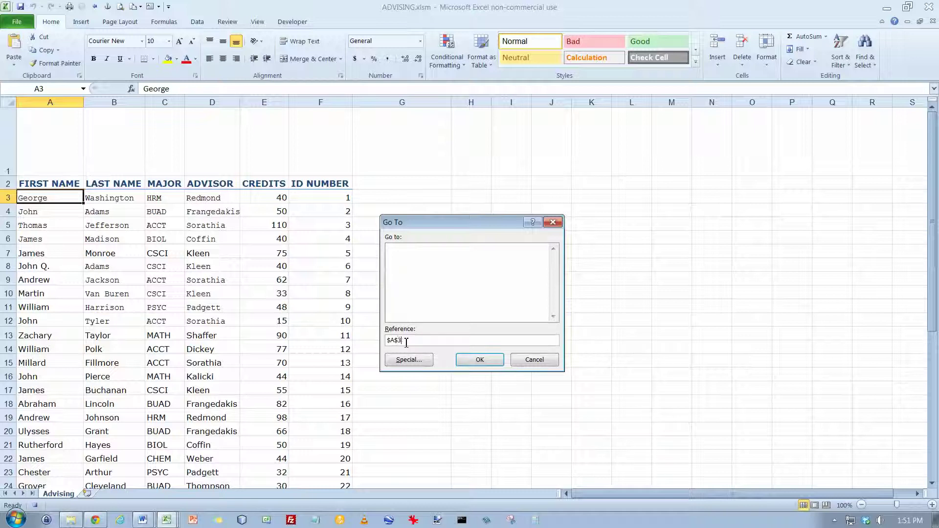
pyautogui.click(482, 360)
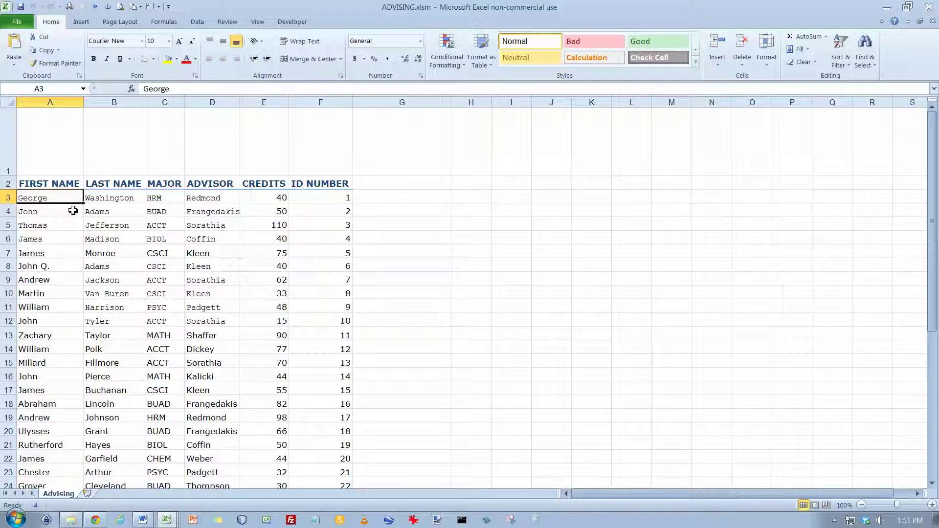
# Step: Turn on filtering for the table, show only BUAD in the MAJOR column, and stop the macro recording
pyautogui.click(198, 24)
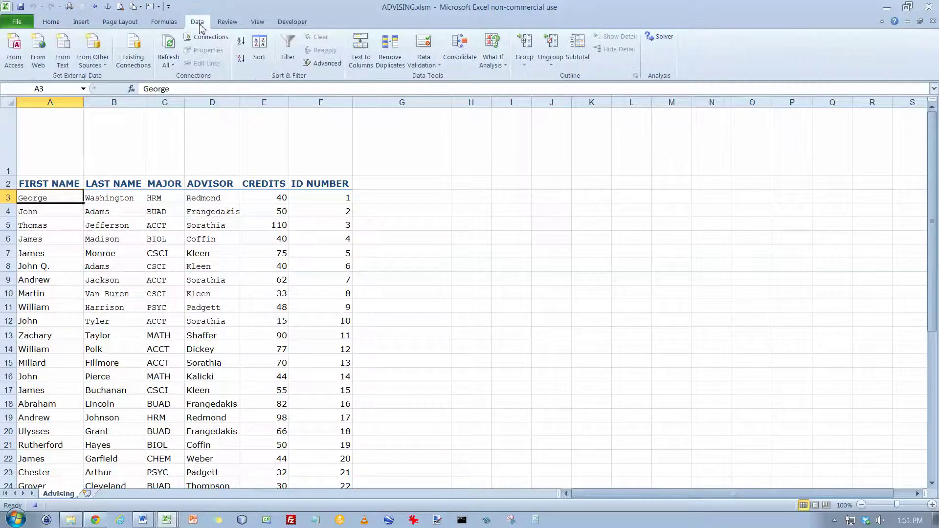
pyautogui.click(288, 47)
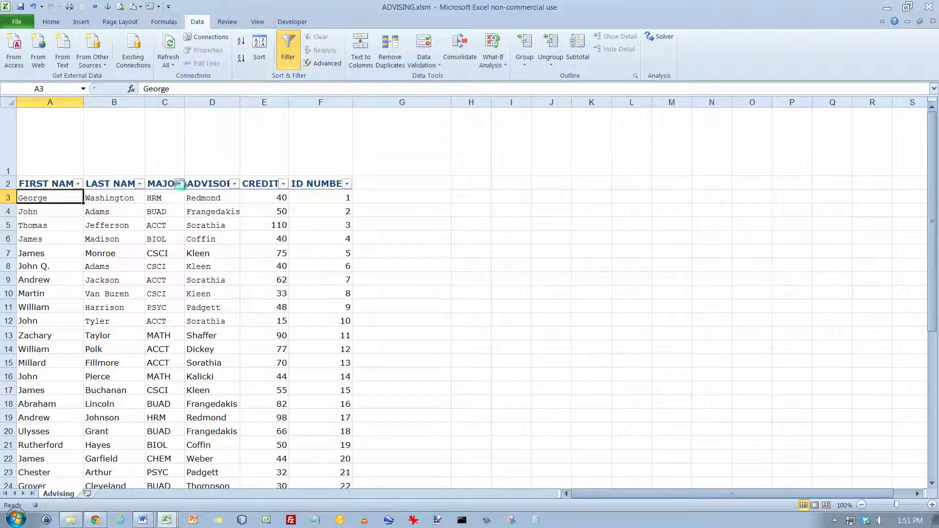
pyautogui.click(179, 183)
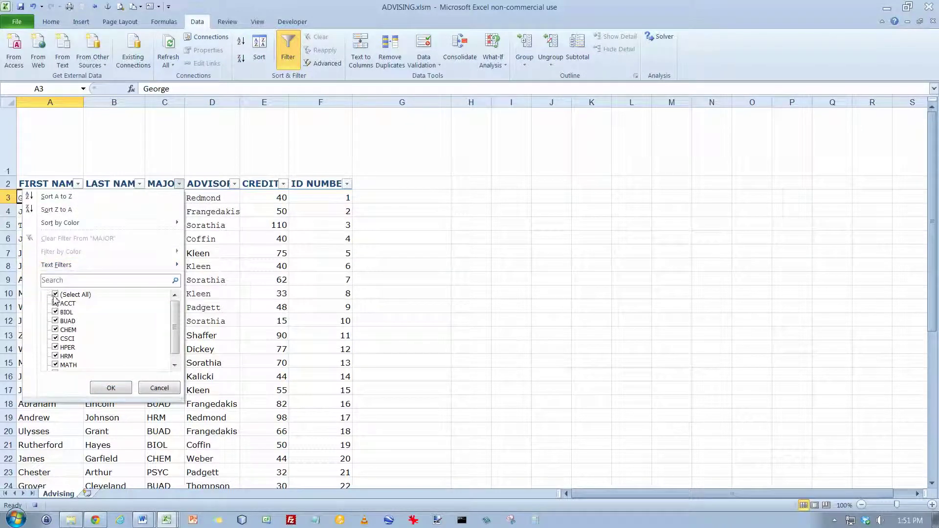
pyautogui.click(55, 294)
pyautogui.click(55, 321)
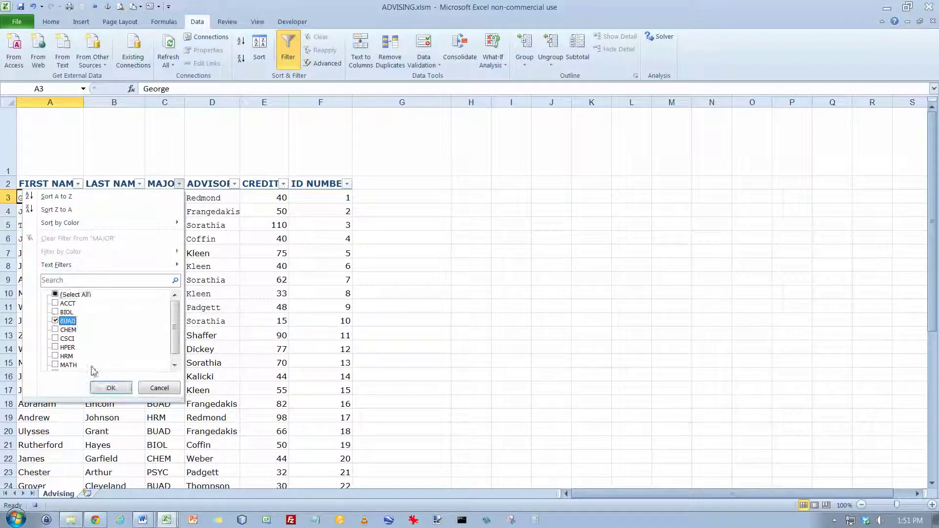
pyautogui.click(110, 388)
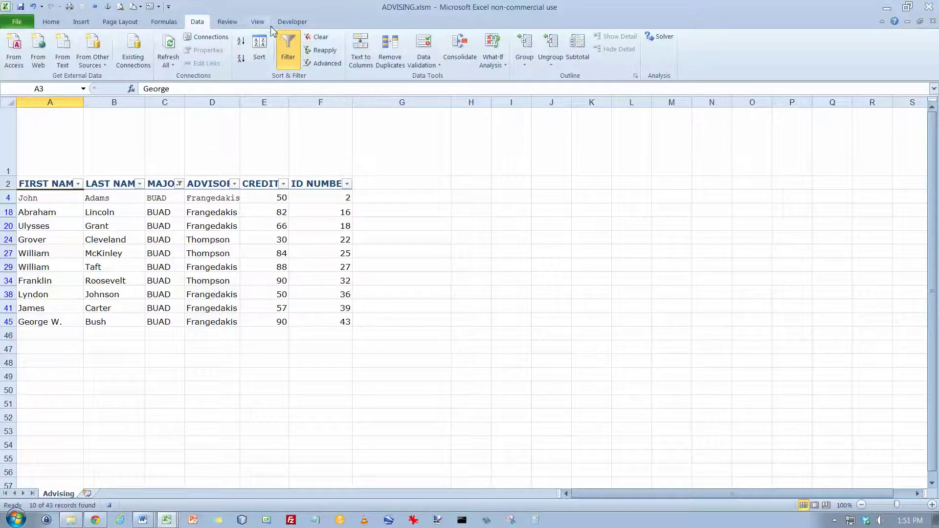
pyautogui.click(292, 24)
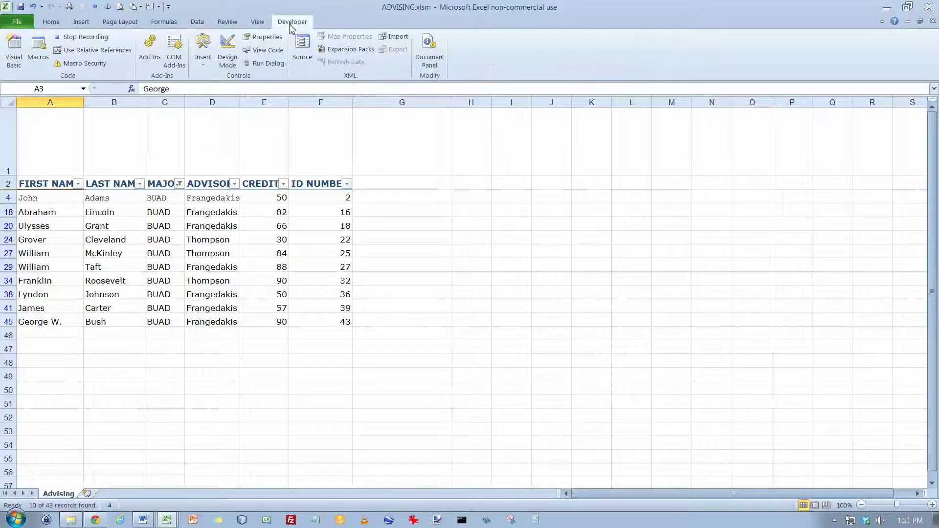
pyautogui.click(84, 39)
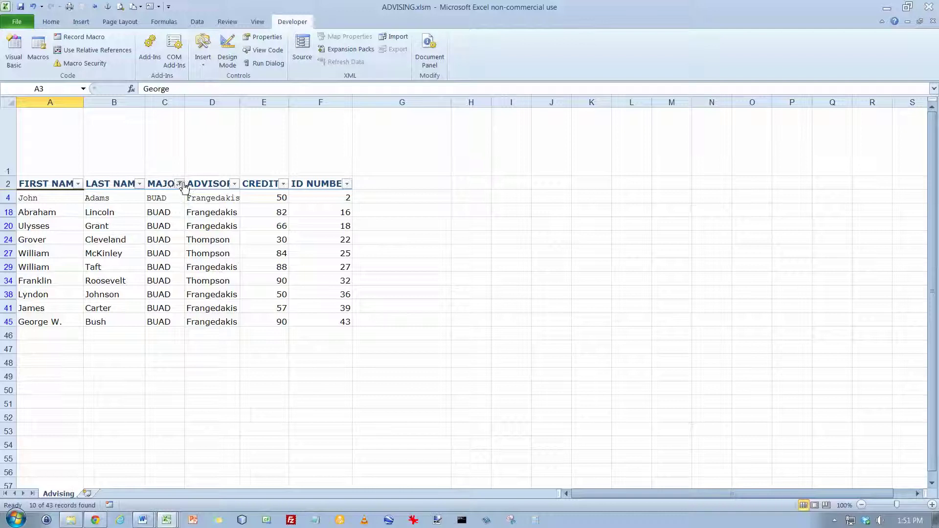
# Step: Clear the filter from the MAJOR column and run the BUADMajors macro from cell J2 using its assigned shortcut
pyautogui.click(178, 184)
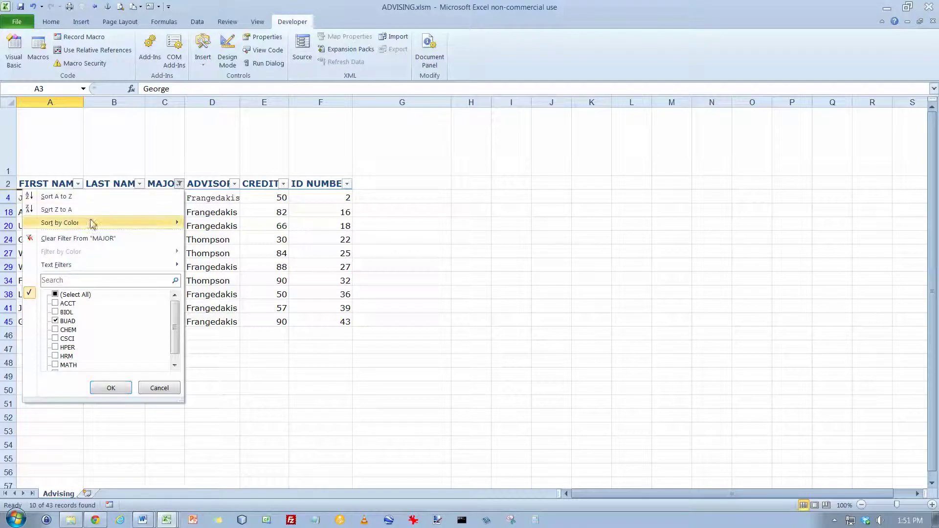
pyautogui.click(84, 240)
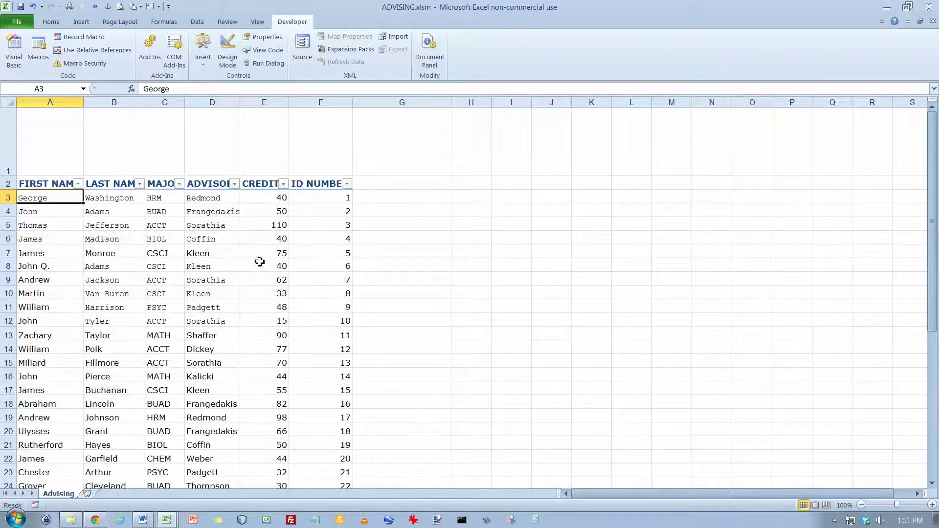
pyautogui.click(554, 185)
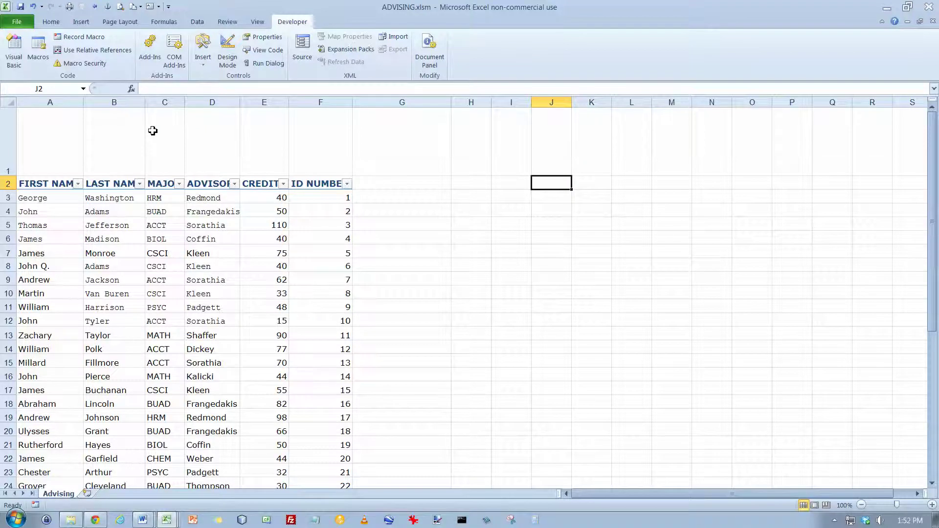
pyautogui.hotkey('ctrl', 'b')
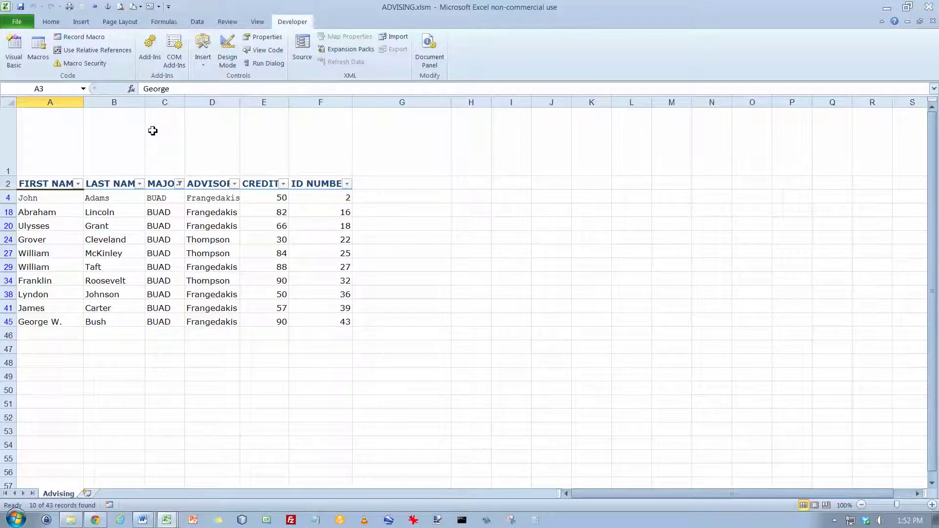